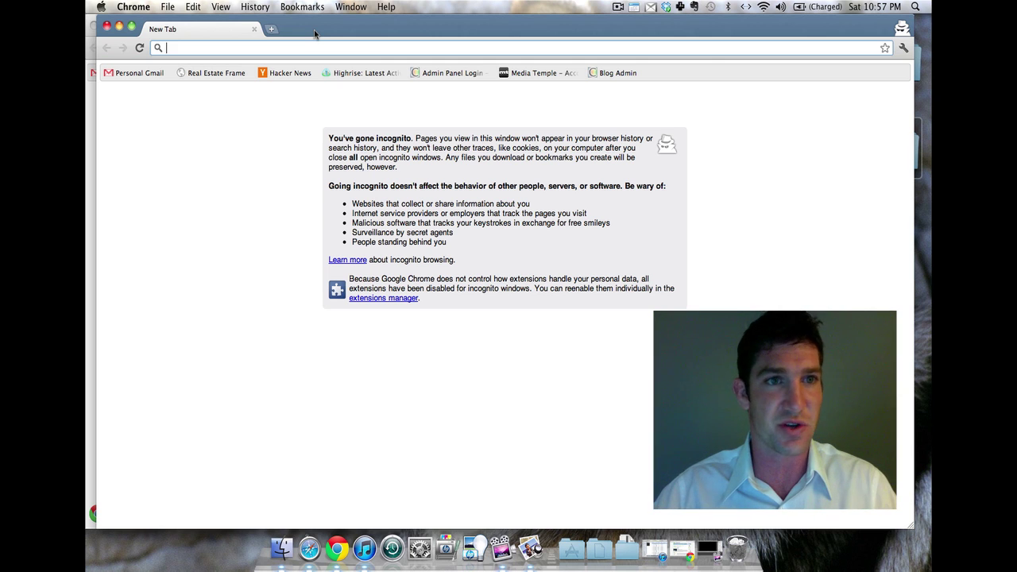
Load dropbox.com and start downloading the Dropbox 1.1.45.dmg installer
type("dropb")
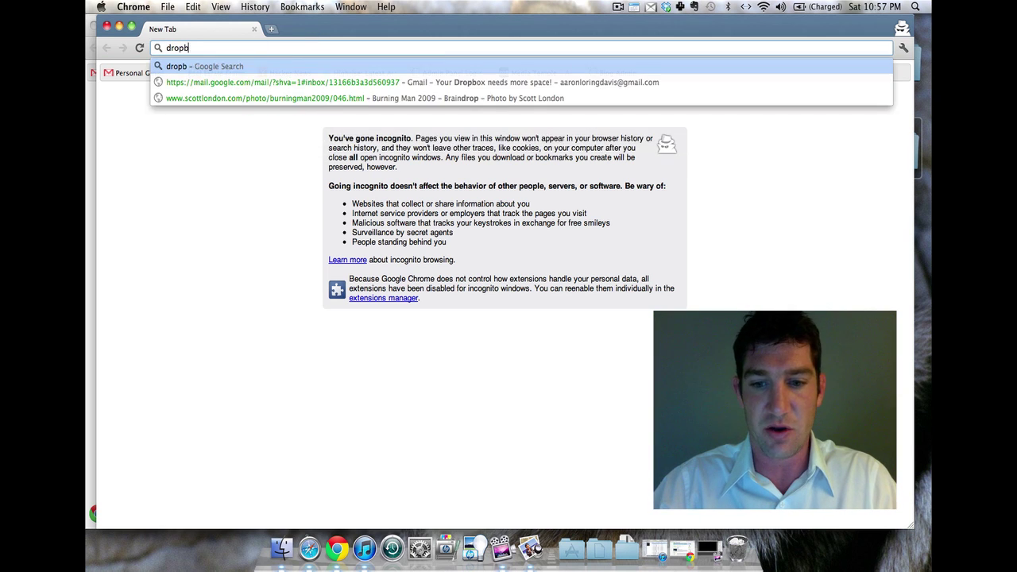
type("ox.com")
key("Return")
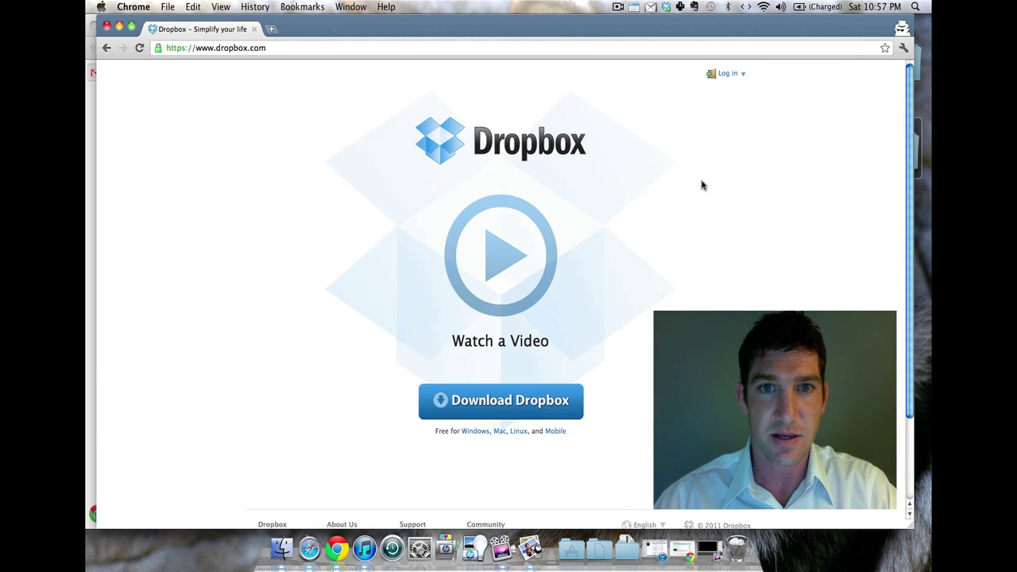
left_click(473, 404)
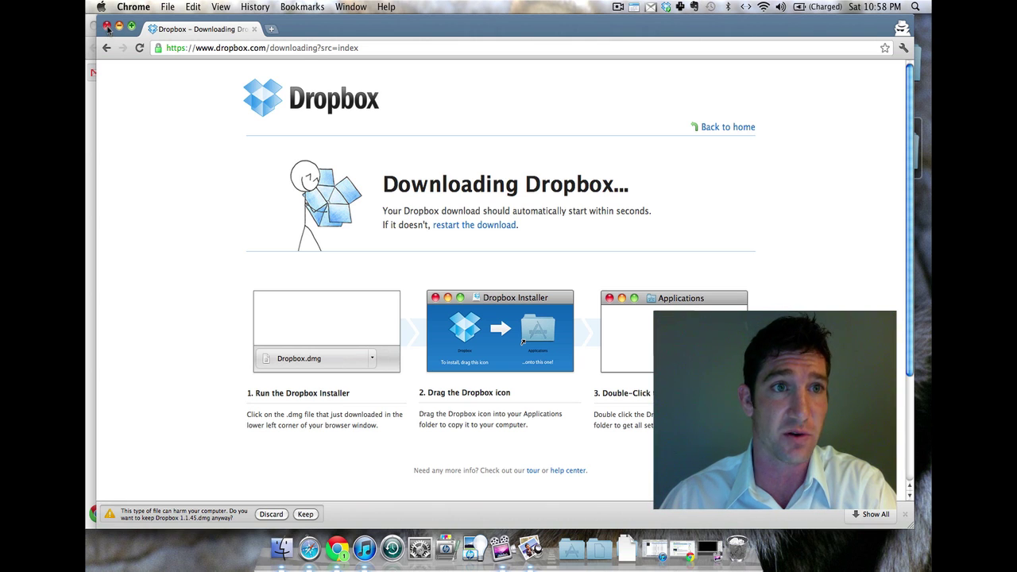
Put the Chrome windows away and open the Docs folder from the desktop
left_click(107, 27)
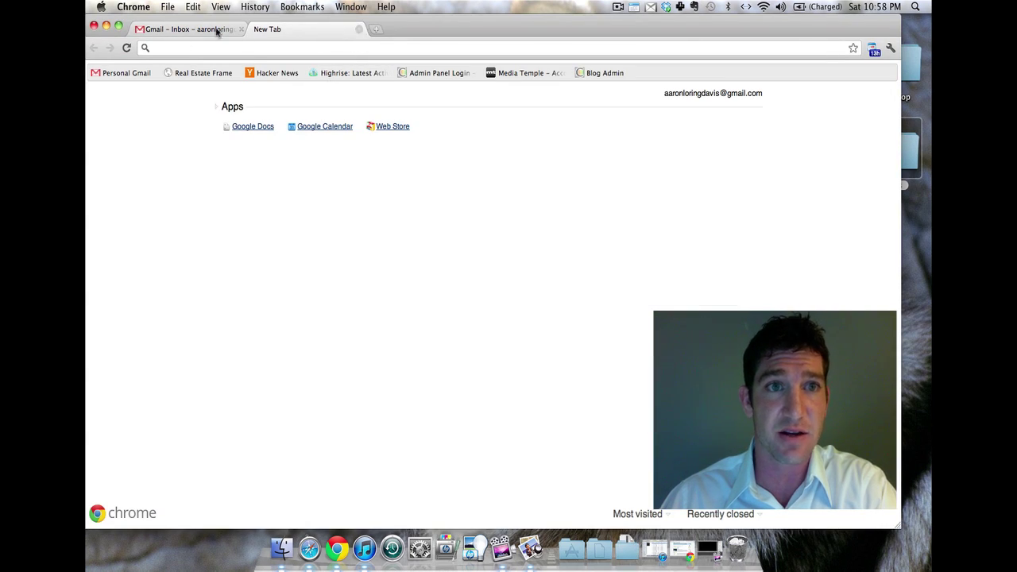
left_click(106, 26)
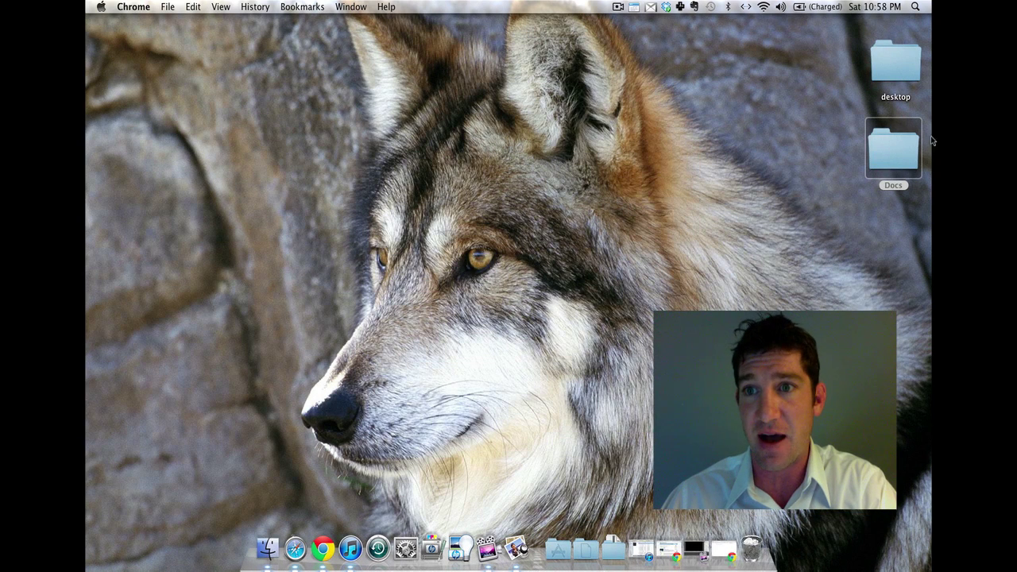
double_click(894, 147)
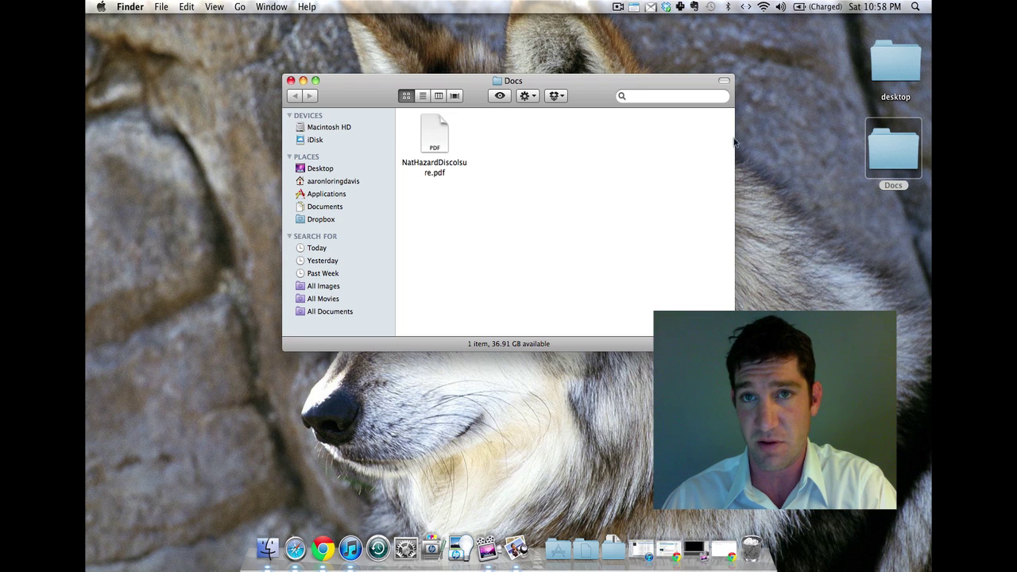
Open the Dropbox folder from the Dropbox menu-bar icon
left_click(666, 8)
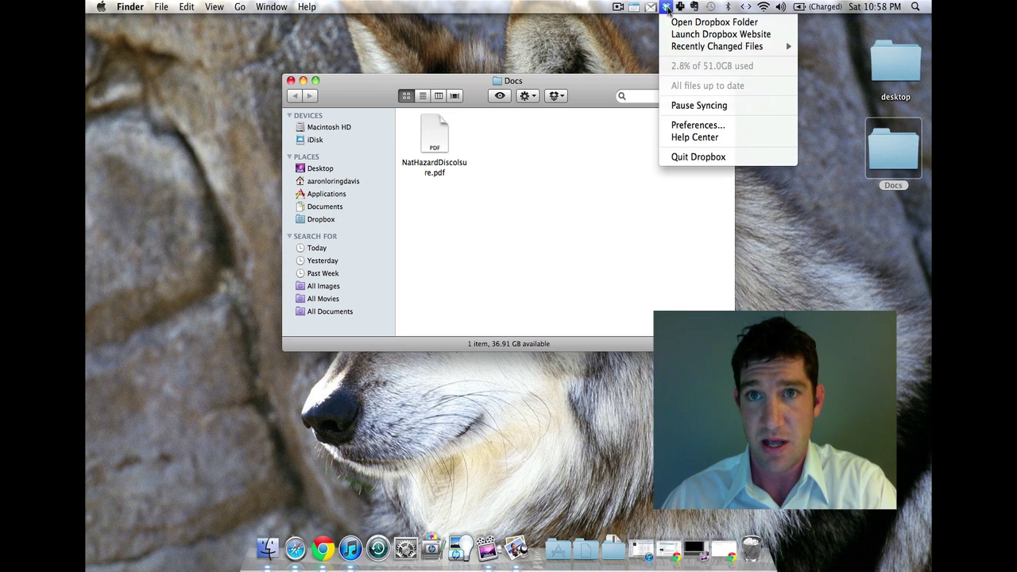
left_click(683, 22)
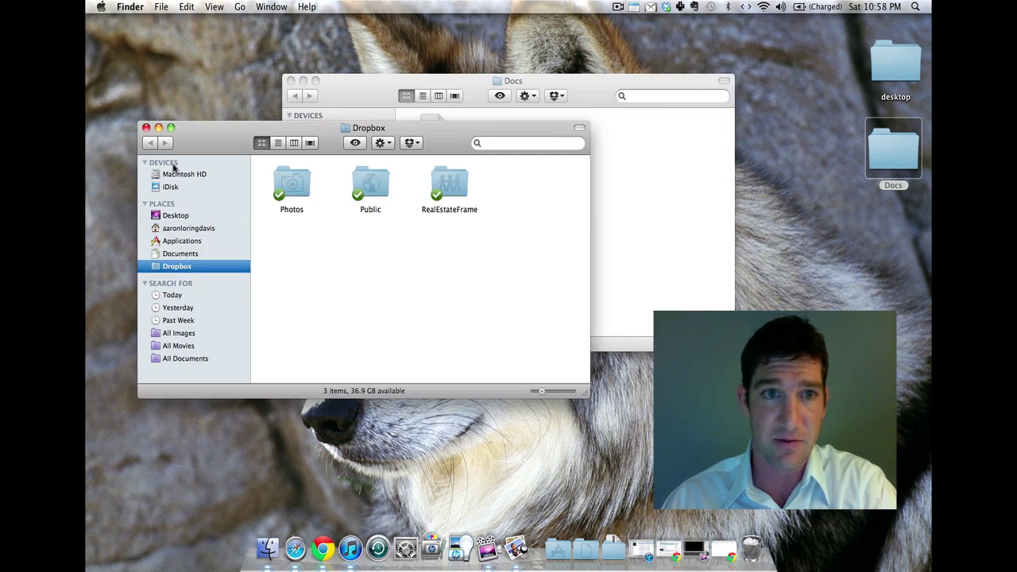
left_click(146, 127)
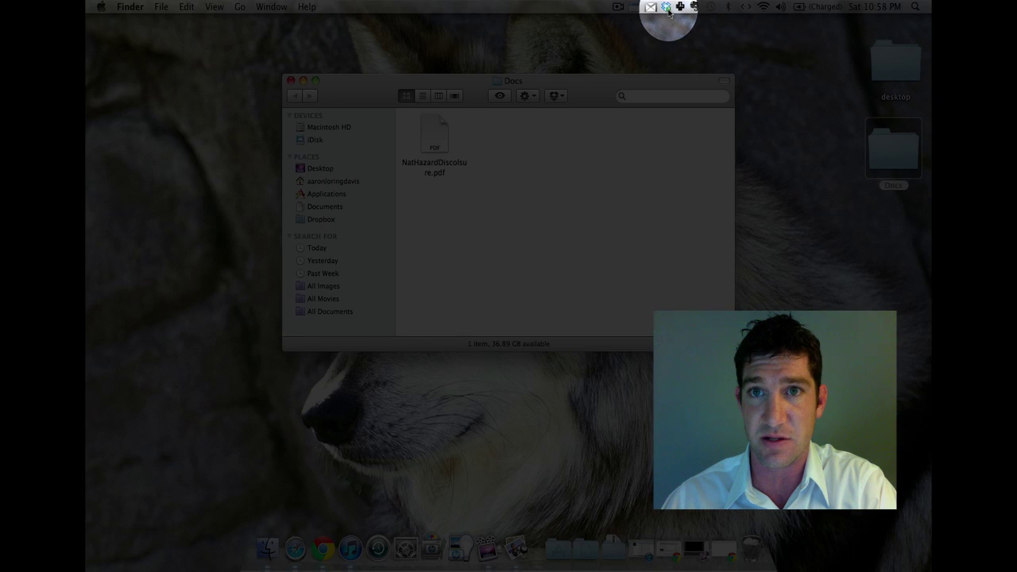
left_click(666, 7)
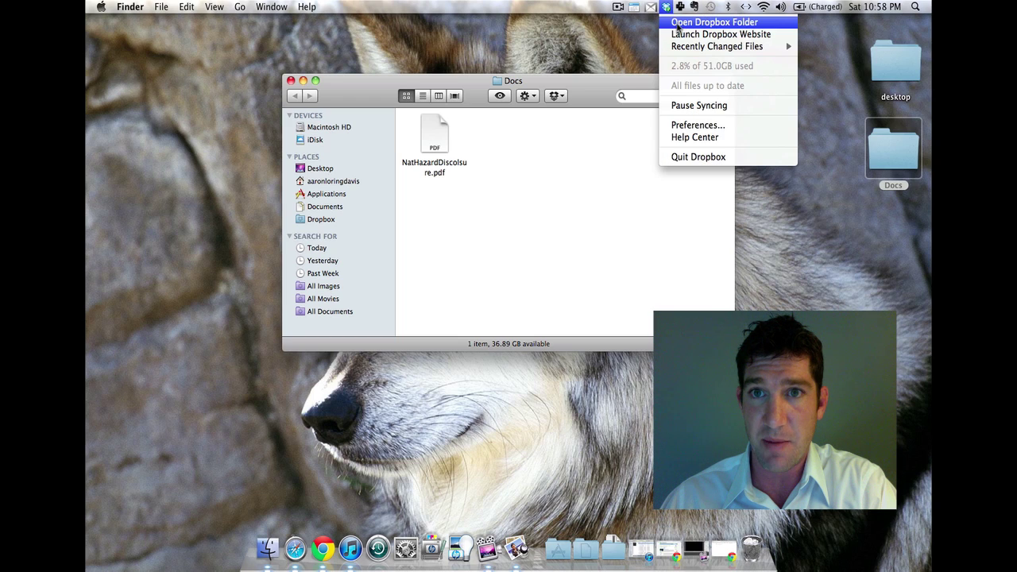
left_click(679, 23)
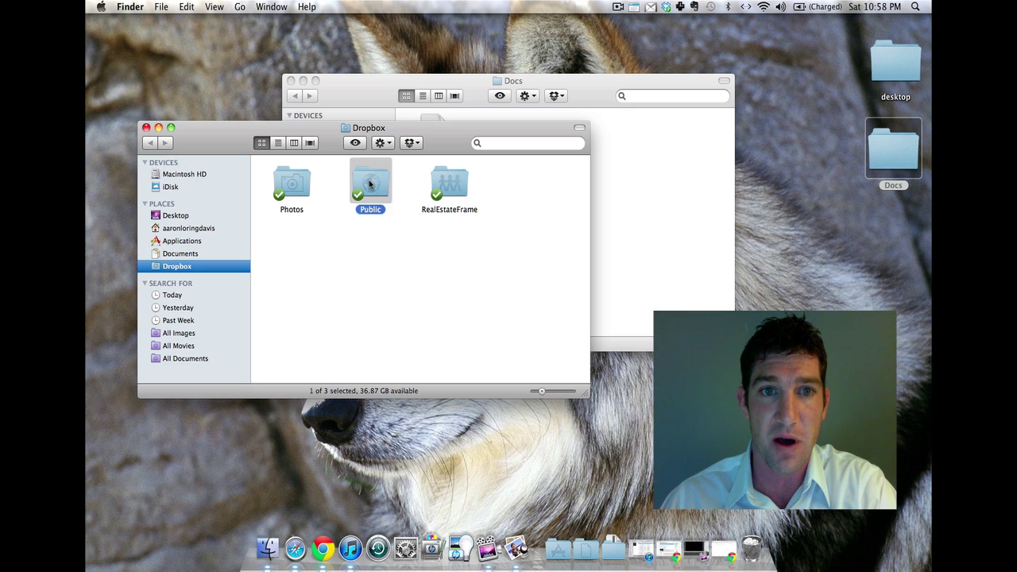
Open Public > Real Estate Docs and arrange it beside the Docs window
double_click(369, 184)
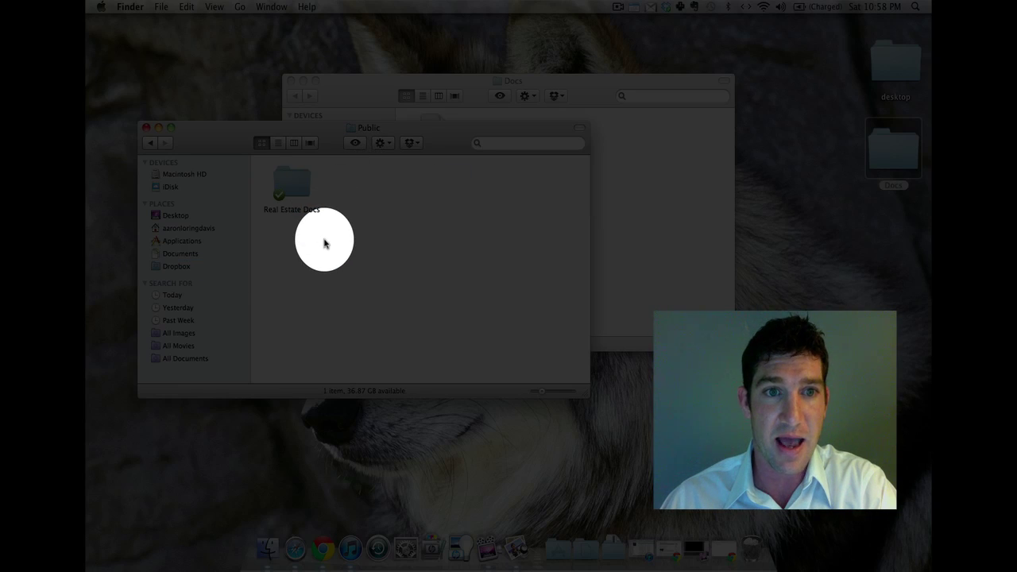
double_click(291, 191)
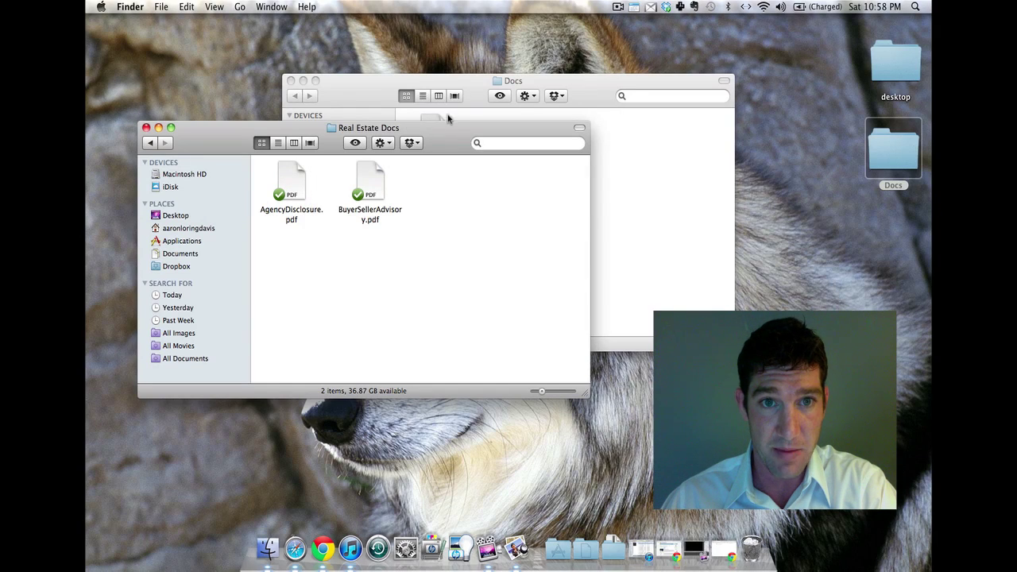
left_click_drag(449, 129, 481, 205)
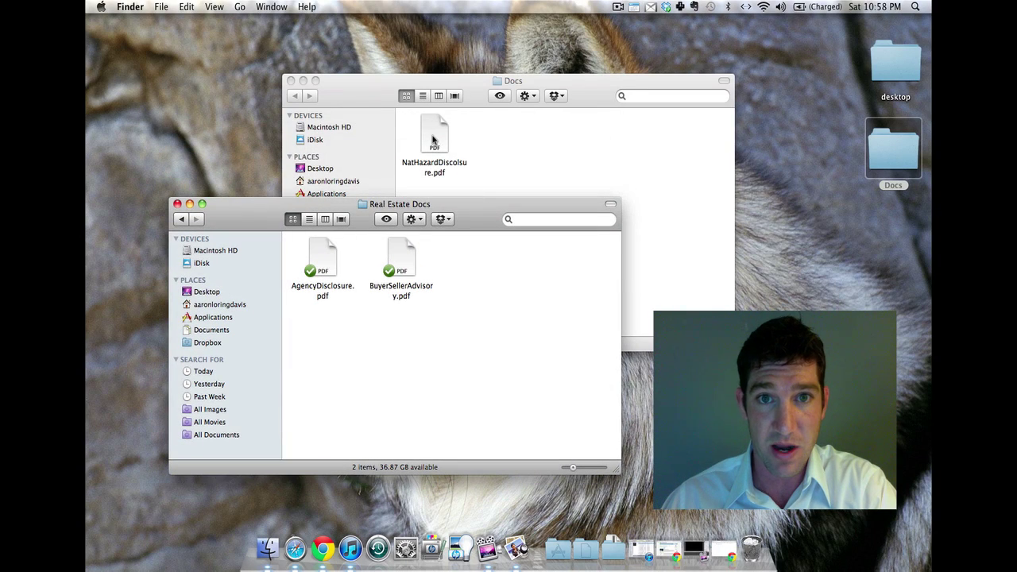
left_click(586, 96)
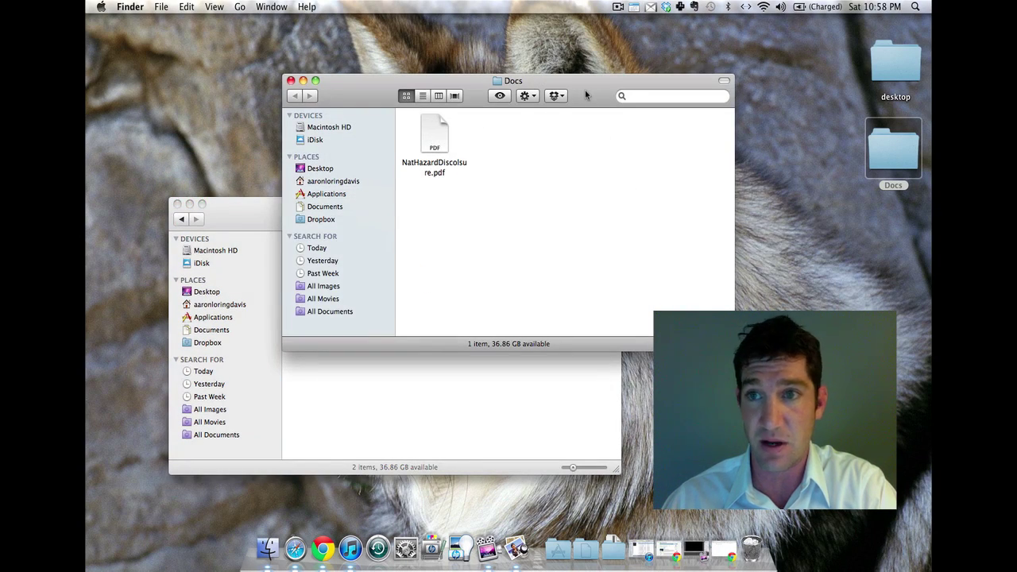
Move NatHazardDiscolsure.pdf from Docs into Real Estate Docs next to the other PDFs
left_click(429, 139)
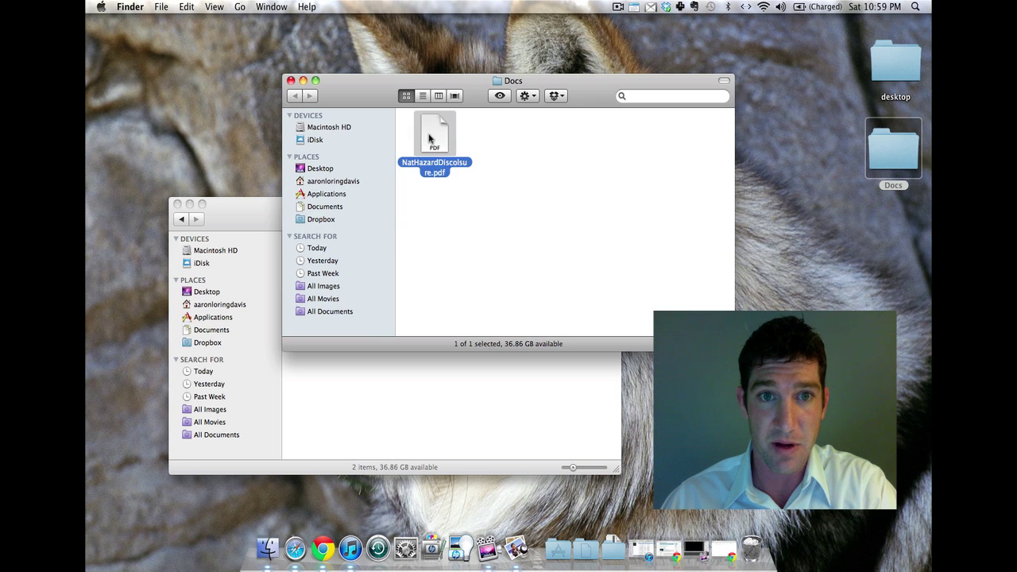
left_click_drag(429, 139, 446, 388)
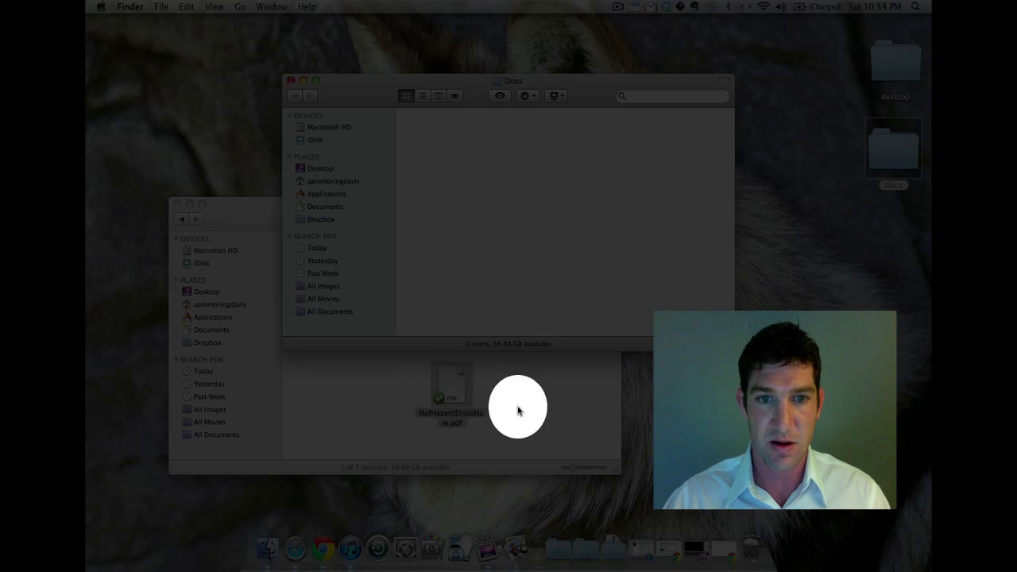
left_click(517, 410)
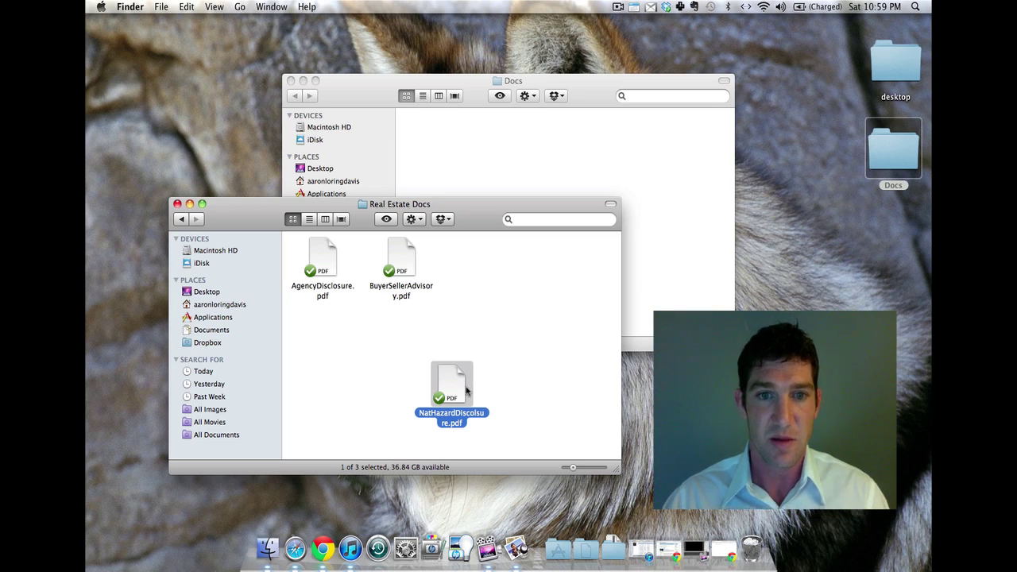
left_click_drag(451, 385, 488, 275)
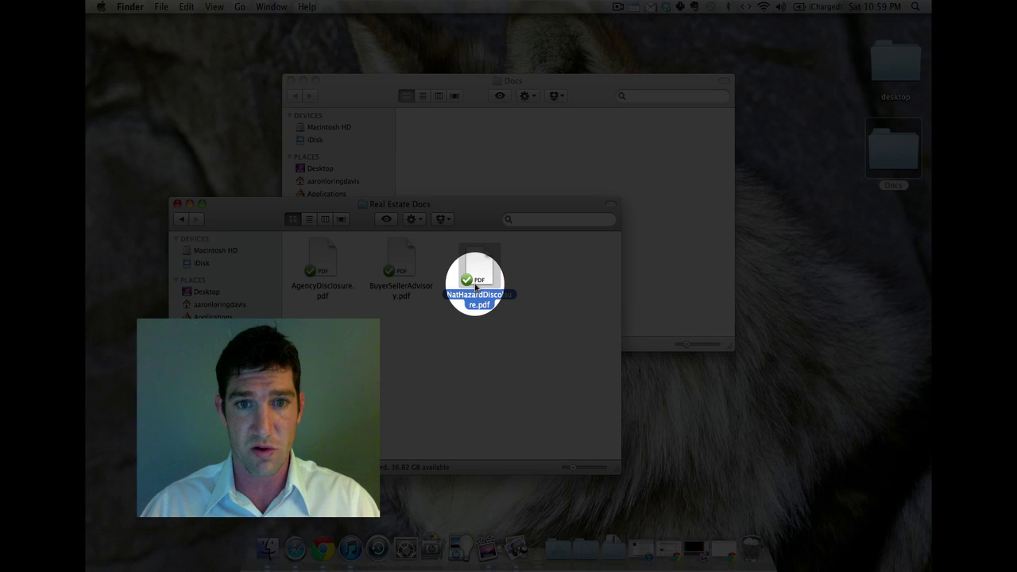
Use Dropbox > Copy Public Link on NatHazardDiscolsure.pdf's context menu
right_click(475, 287)
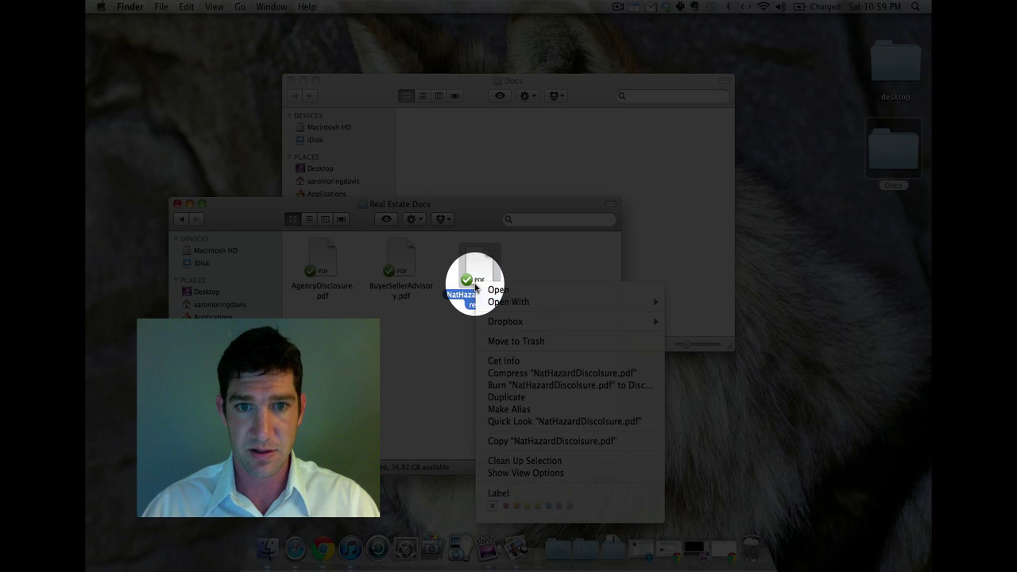
mouse_move(503, 324)
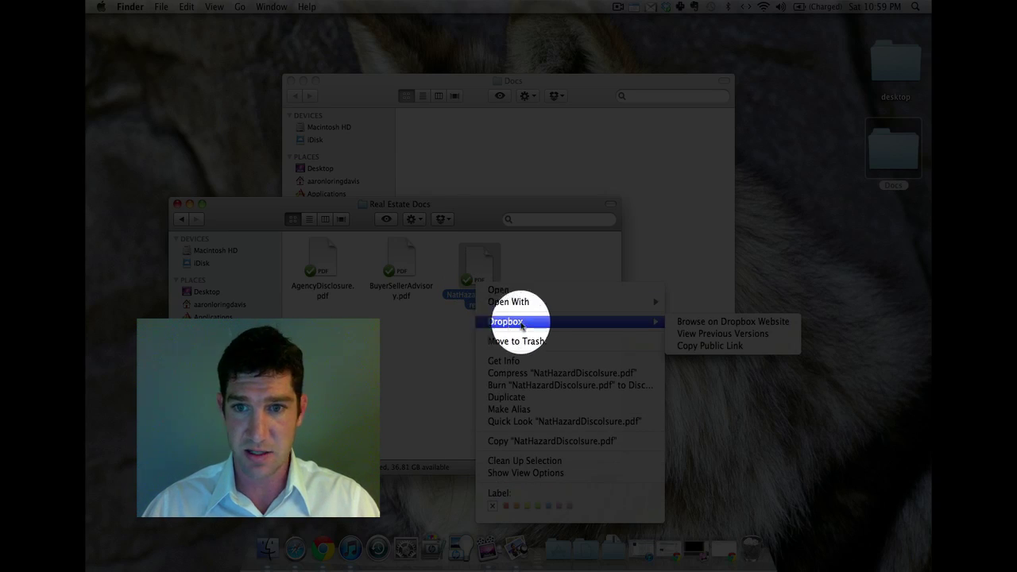
left_click(702, 347)
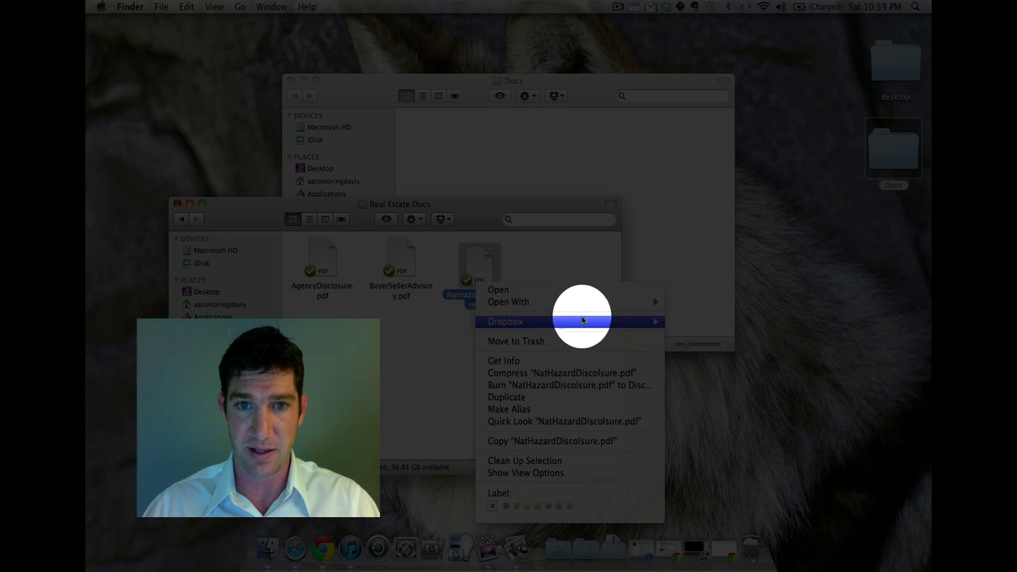
right_click(481, 274)
mouse_move(500, 308)
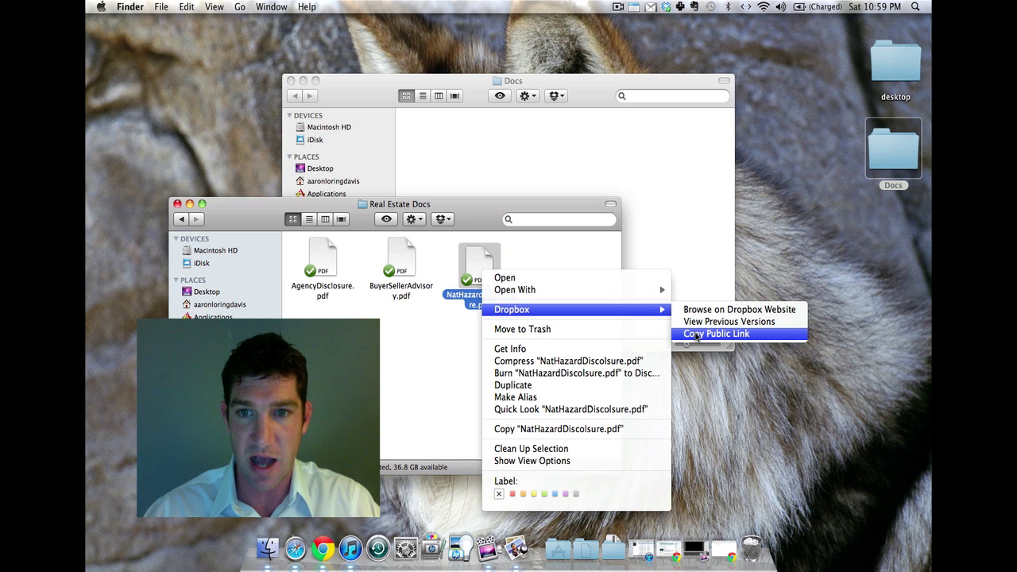
left_click(696, 336)
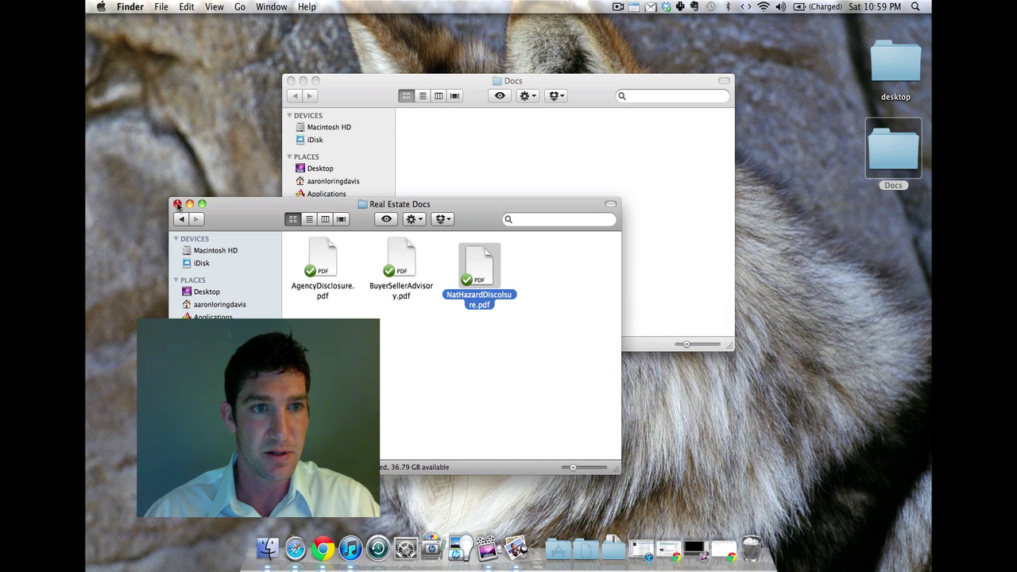
Return to the Gmail inbox in Chrome and start a new message
left_click(723, 548)
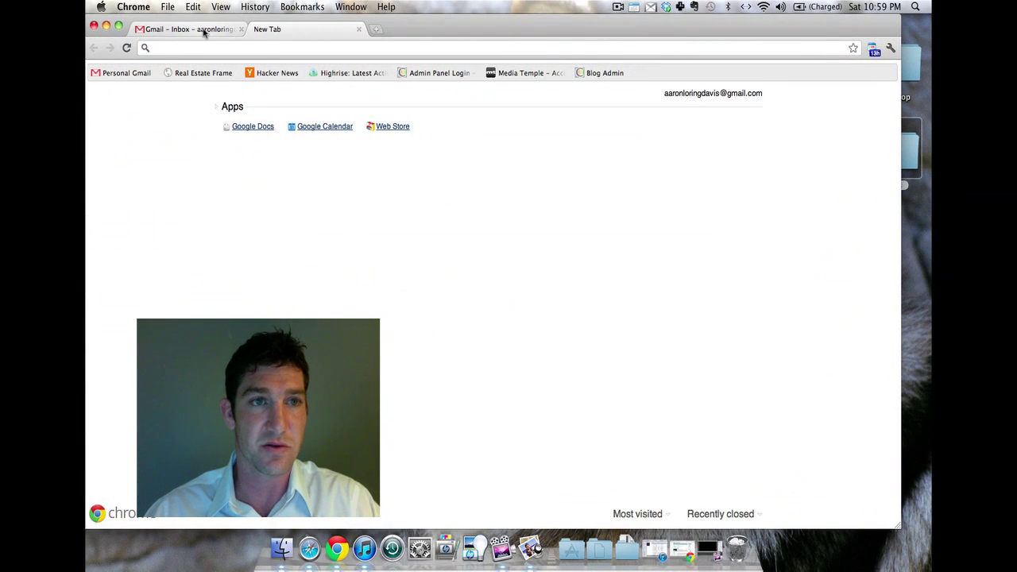
left_click(203, 30)
left_click(158, 201)
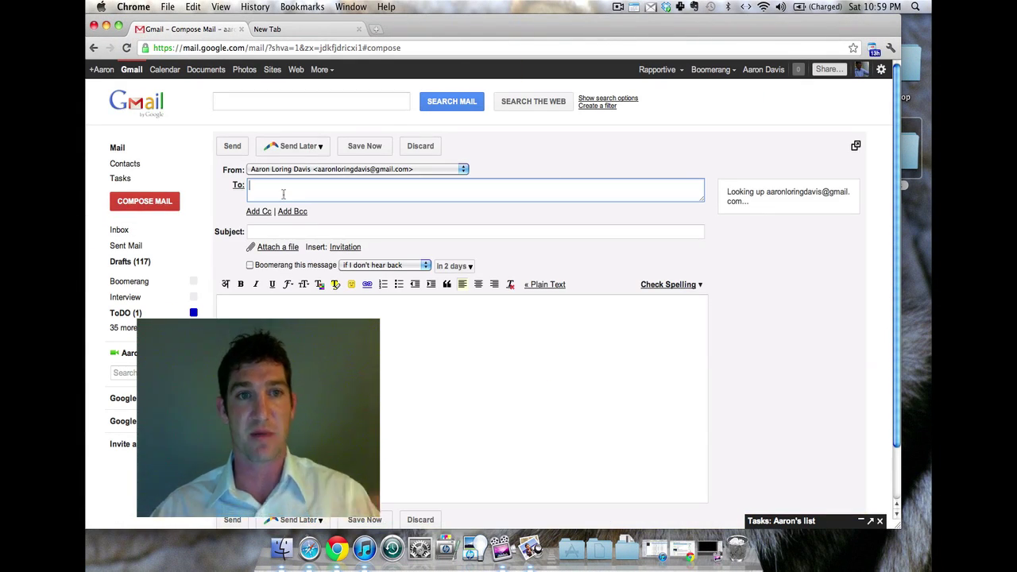
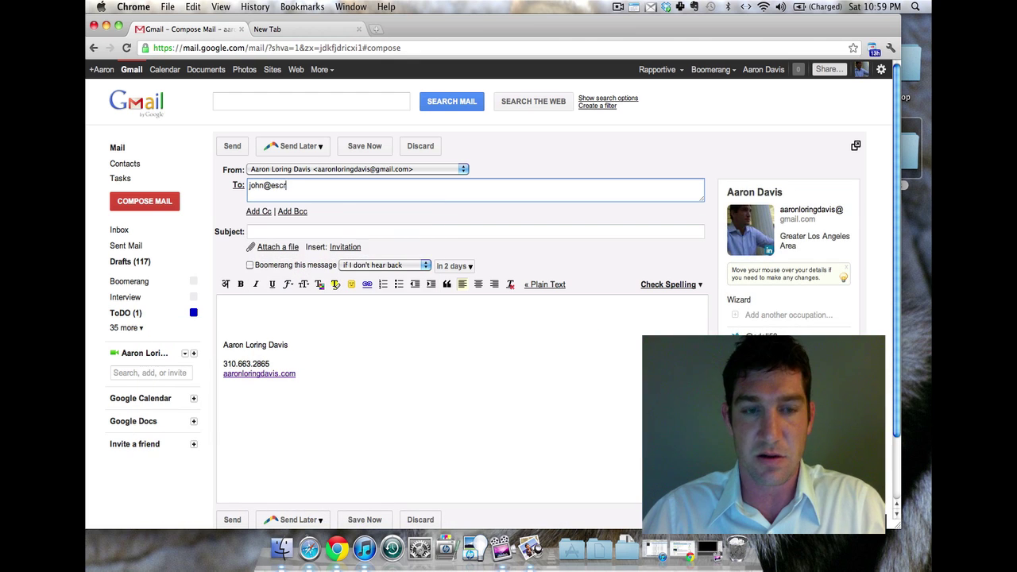
Address the message to the escrow contact's e-mail and type the subject 'Nad Hazard Disclosure'
key("Tab")
type("Nad Hav")
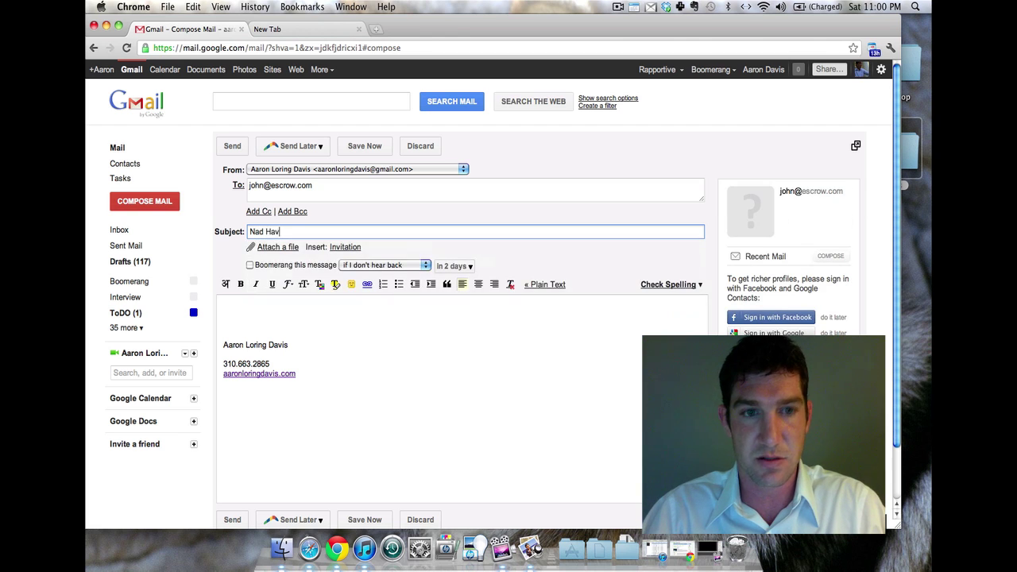
key("BackSpace")
type("zard")
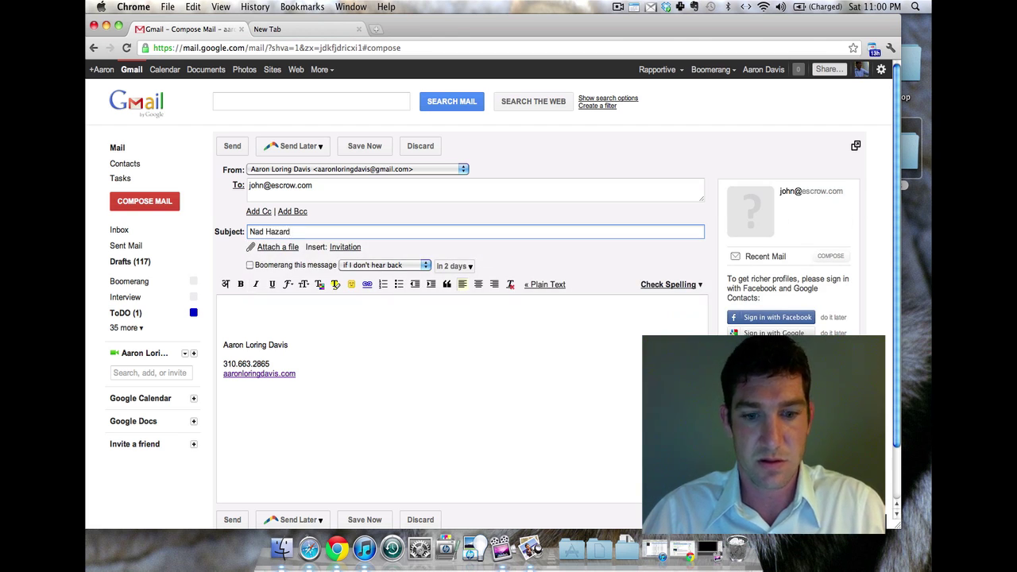
type(" Disclosu")
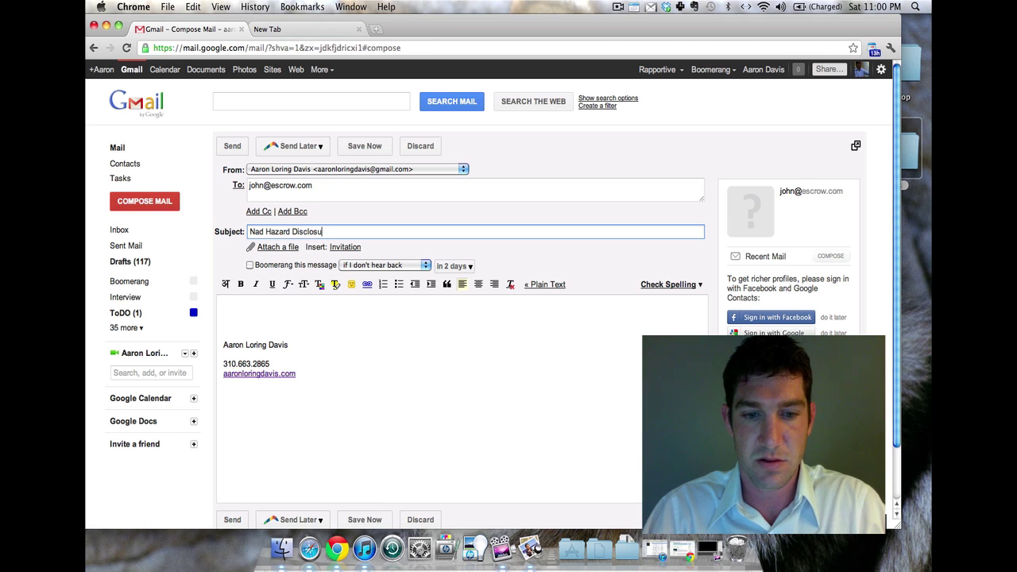
Finish the subject and write a greeting to the escrow contact in the body
type("re")
left_click(237, 304)
type("John,")
key("Return")
key("Return")
Add 'Please find the Natural Hazard Disclosure at the link below.' and paste the Dropbox link
type("P")
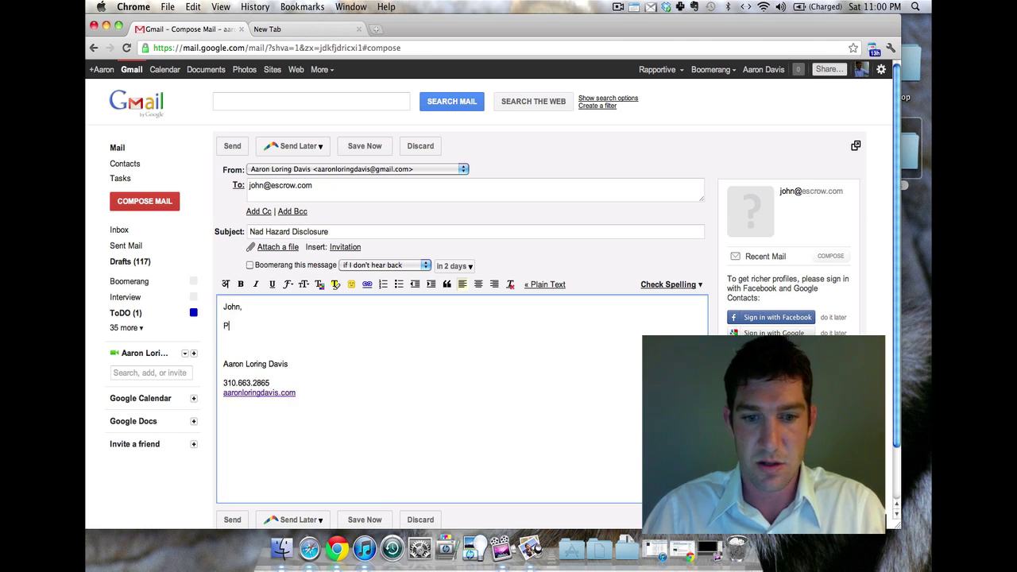
type("lease find the ")
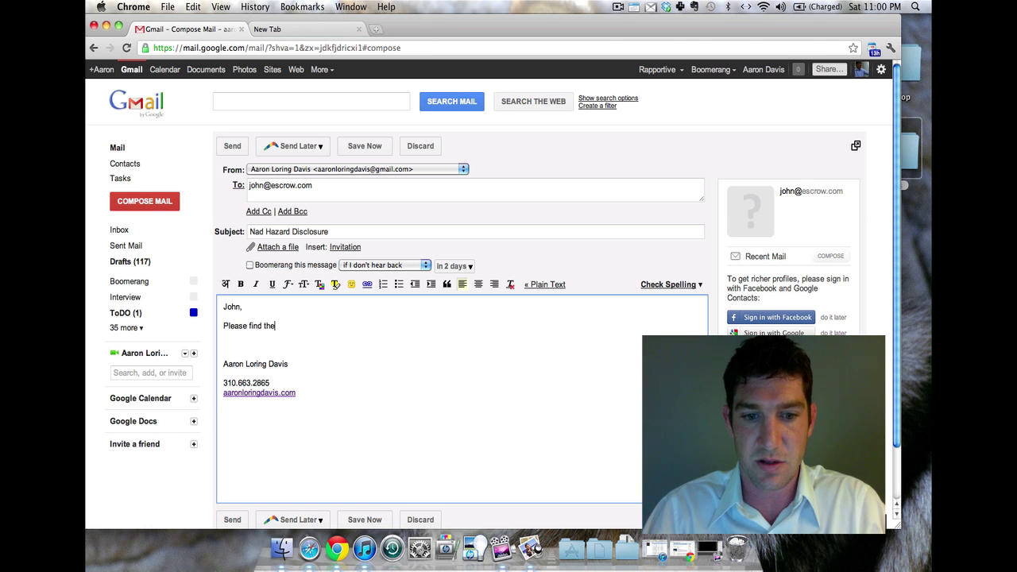
type("Nat")
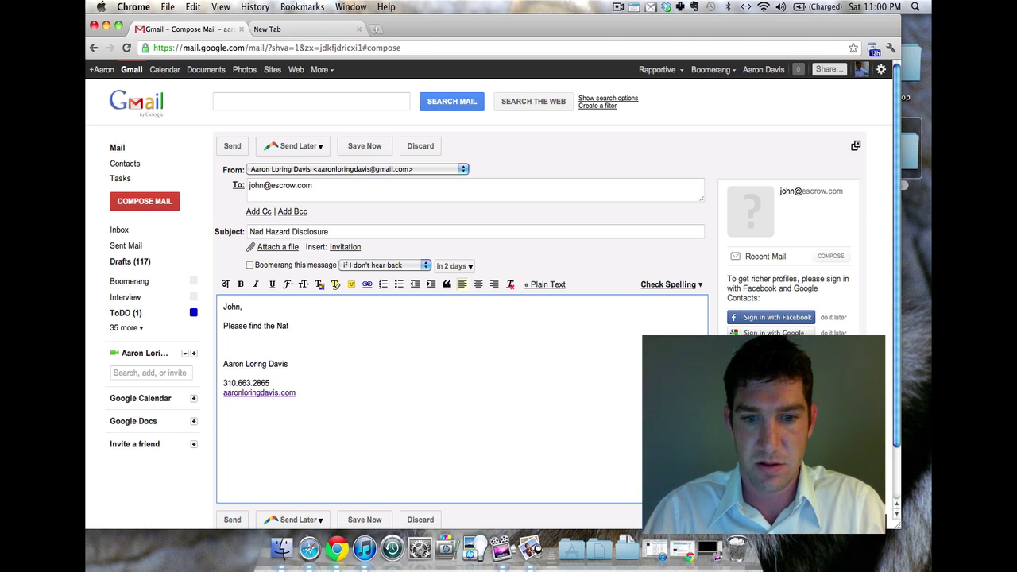
type("ural Haza")
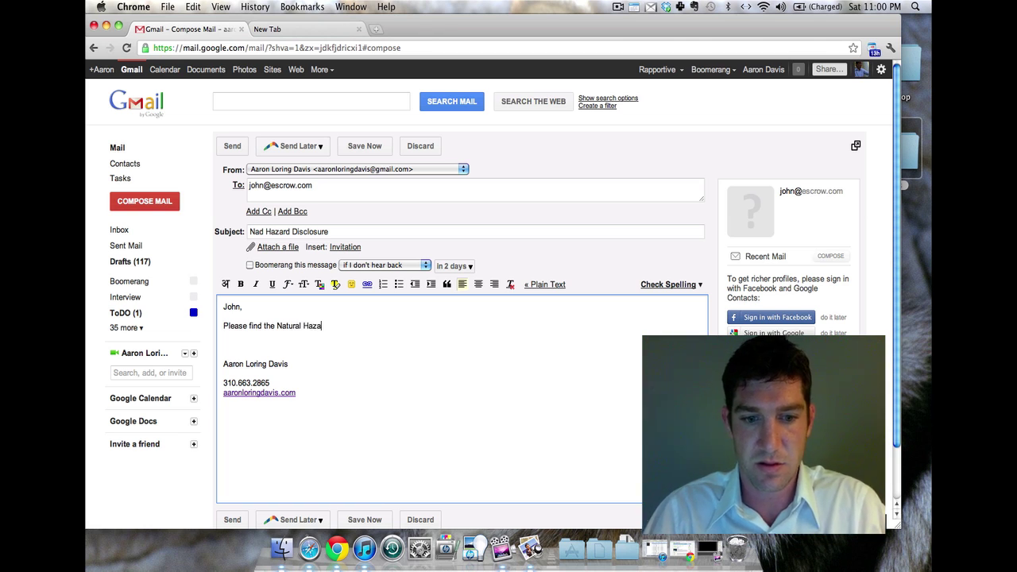
type("d")
key("BackSpace")
type("rd ")
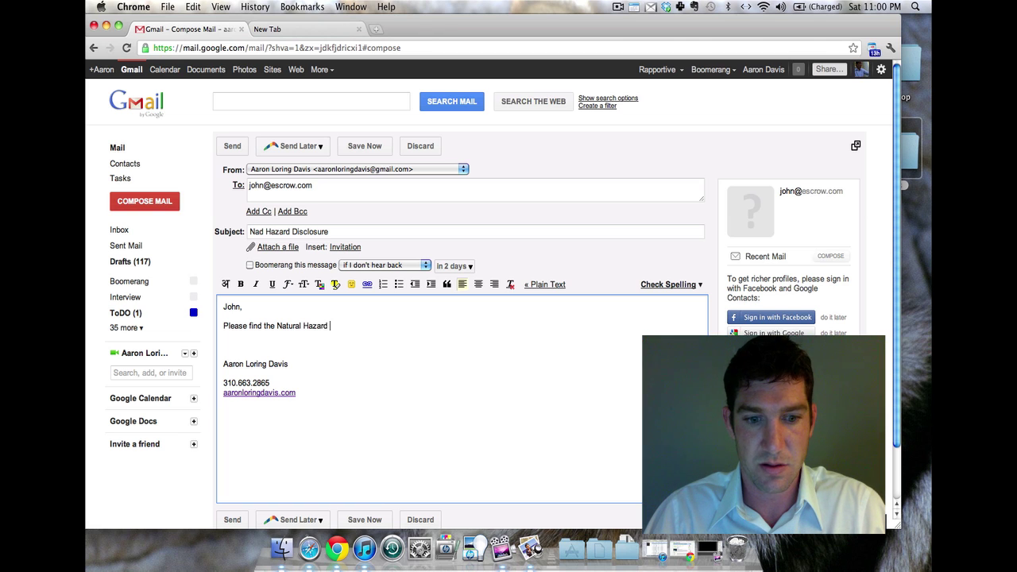
type("Disclosure")
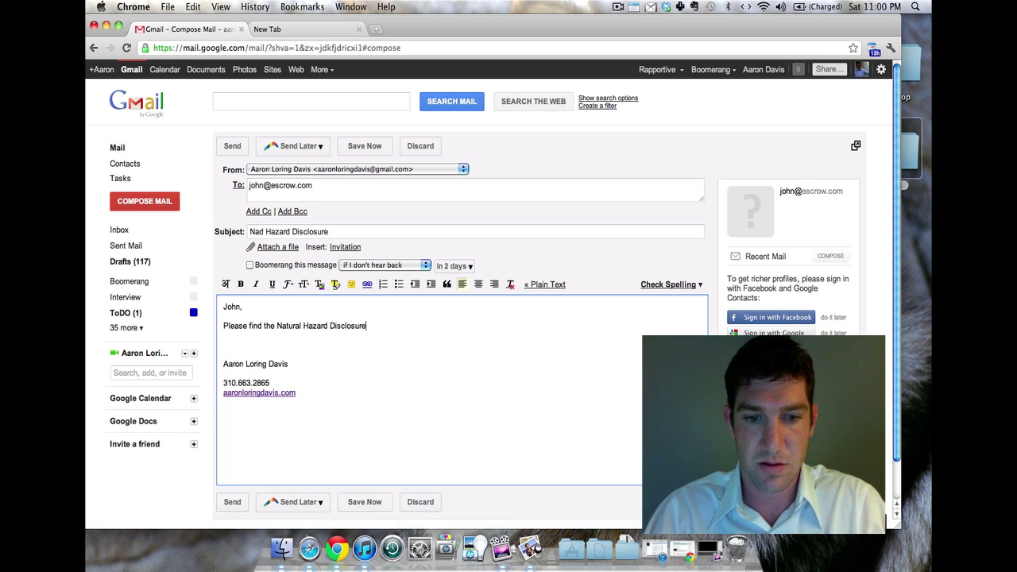
type(" attac")
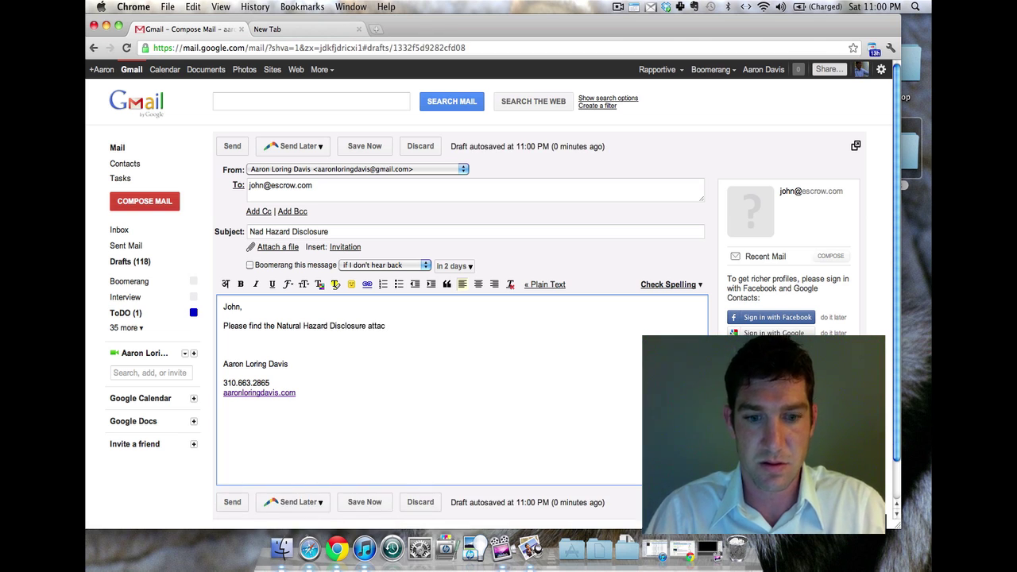
key("BackSpace")
key("BackSpace")
key("BackSpace")
key("BackSpace")
type("t the link below")
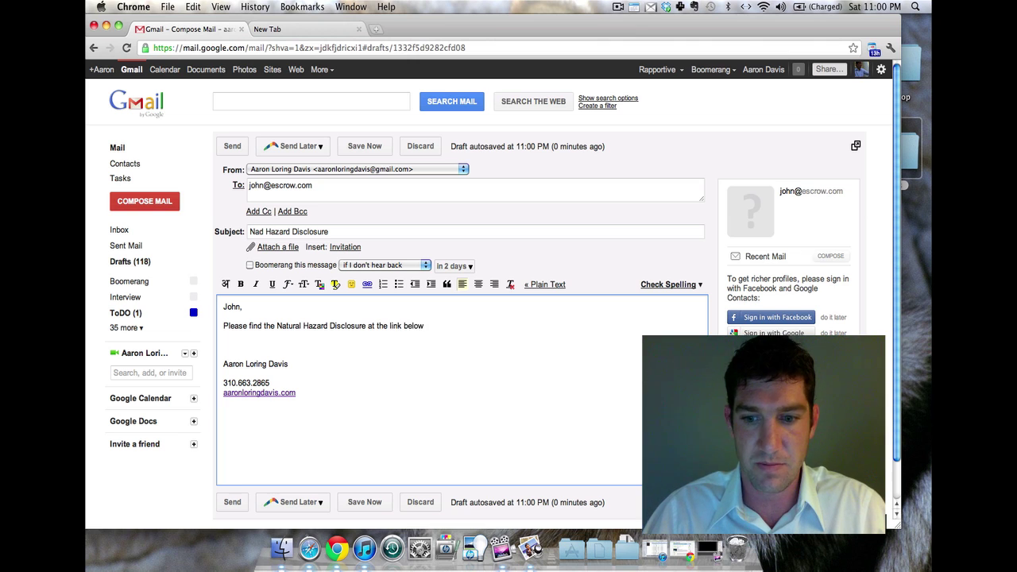
type(".")
key("Return")
key("Return")
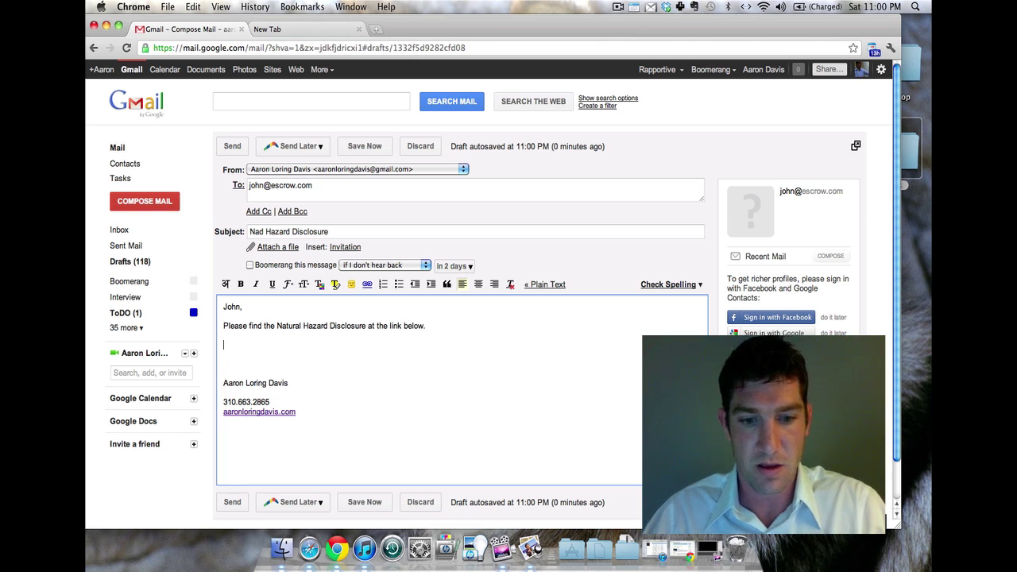
key("super+v")
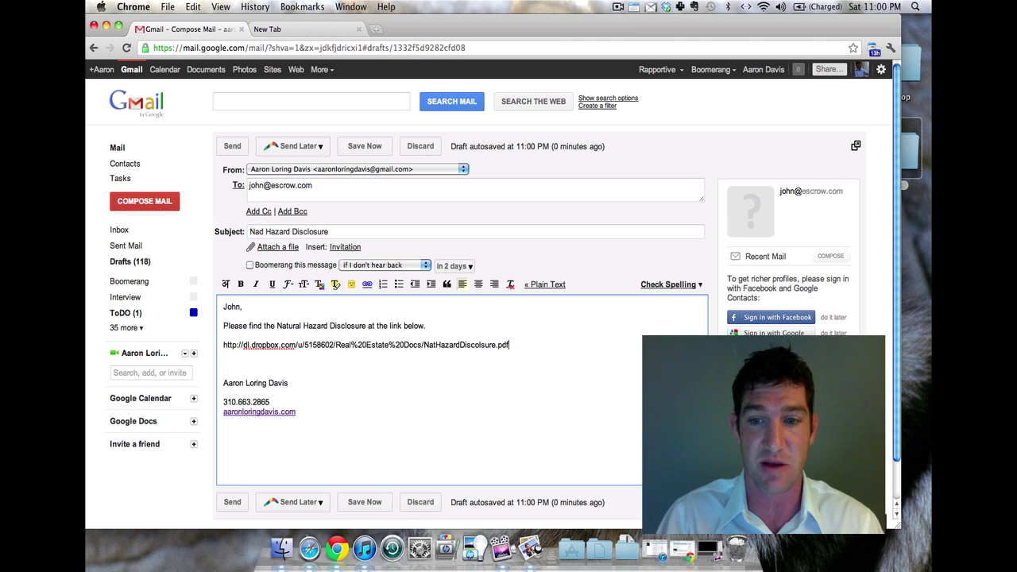
Add 'Please print and add to my file.', 'Thanks!' and the sender's name, then send and close Gmail
key("Return")
type("Please print and a")
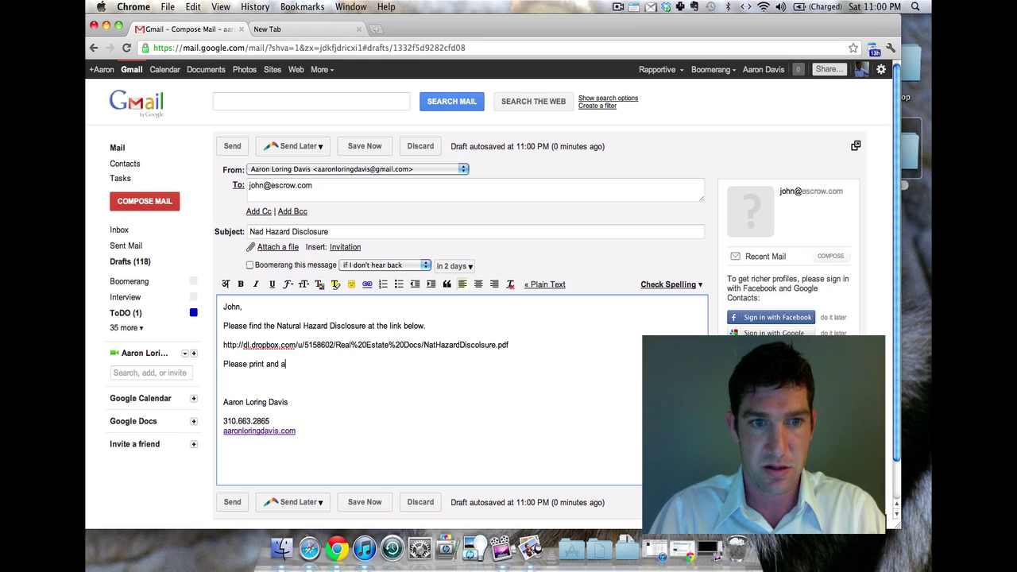
type("dd to my fil")
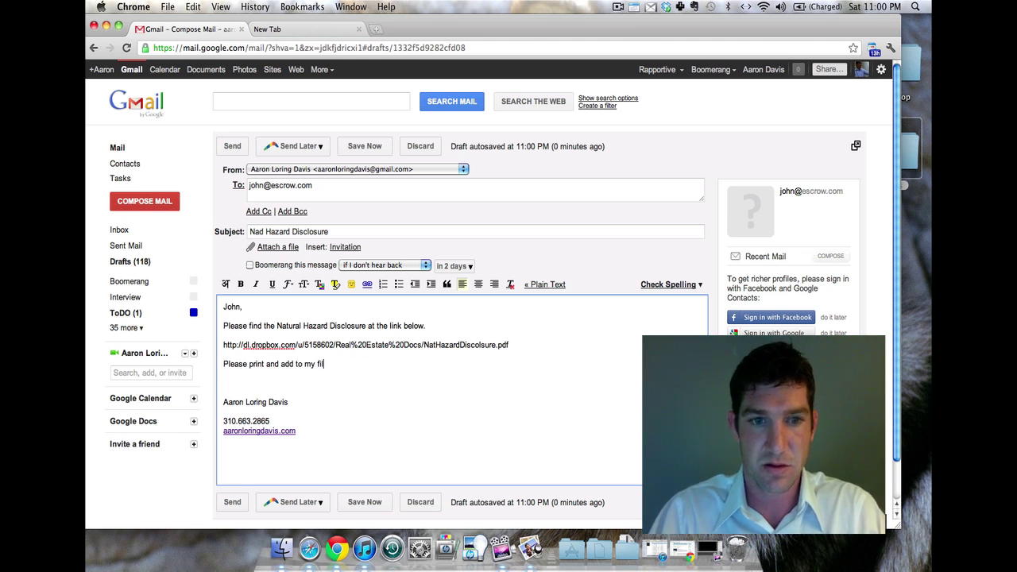
type("e.")
key("Return")
type("Thanks!")
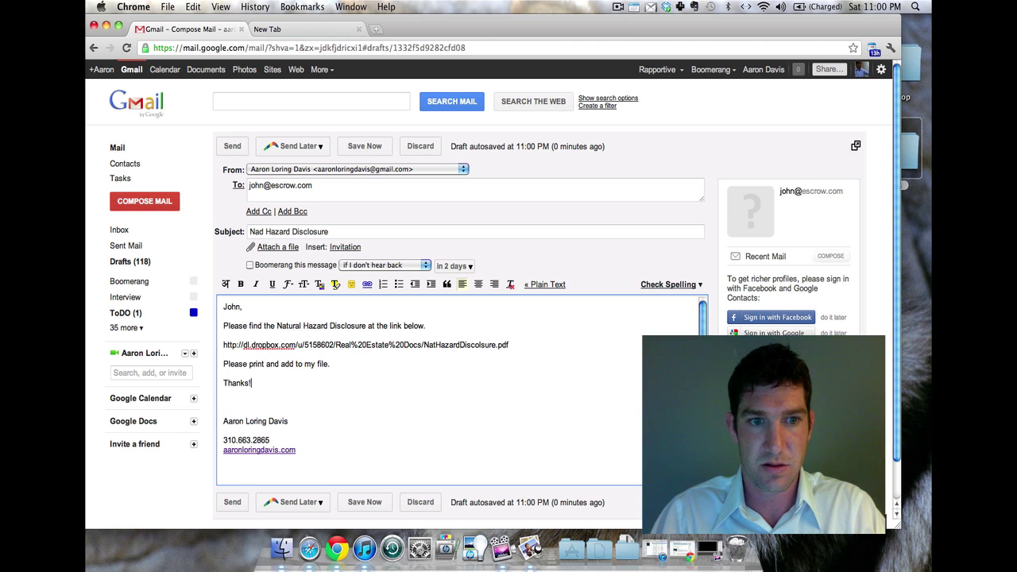
key("Return")
type("Aaron")
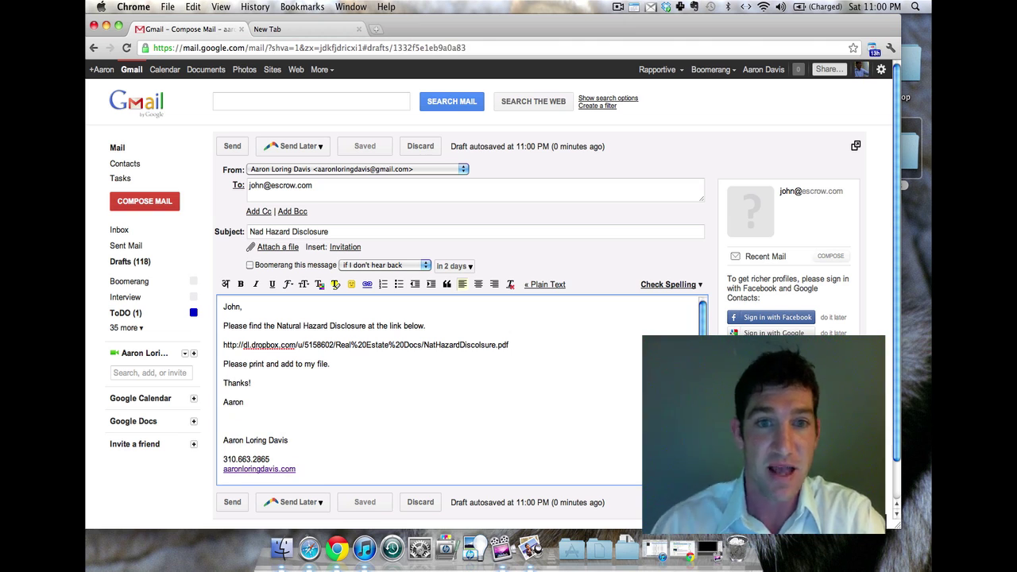
left_click(232, 146)
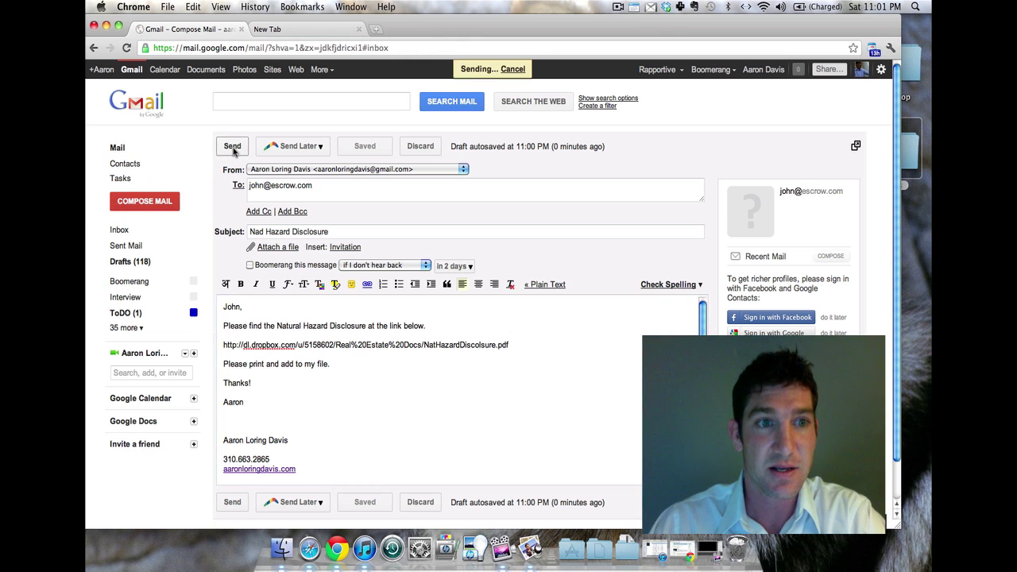
left_click(241, 29)
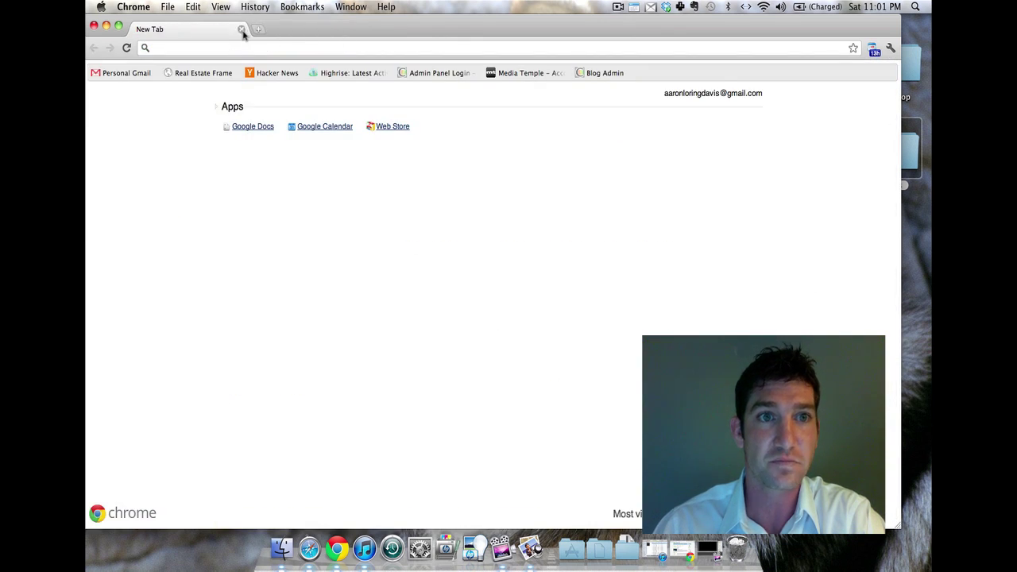
left_click(241, 30)
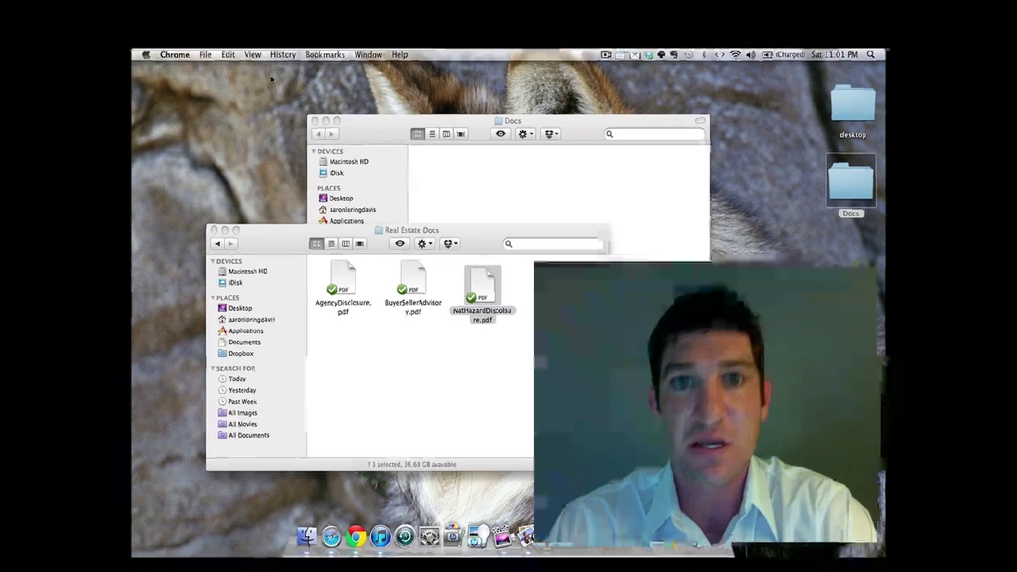